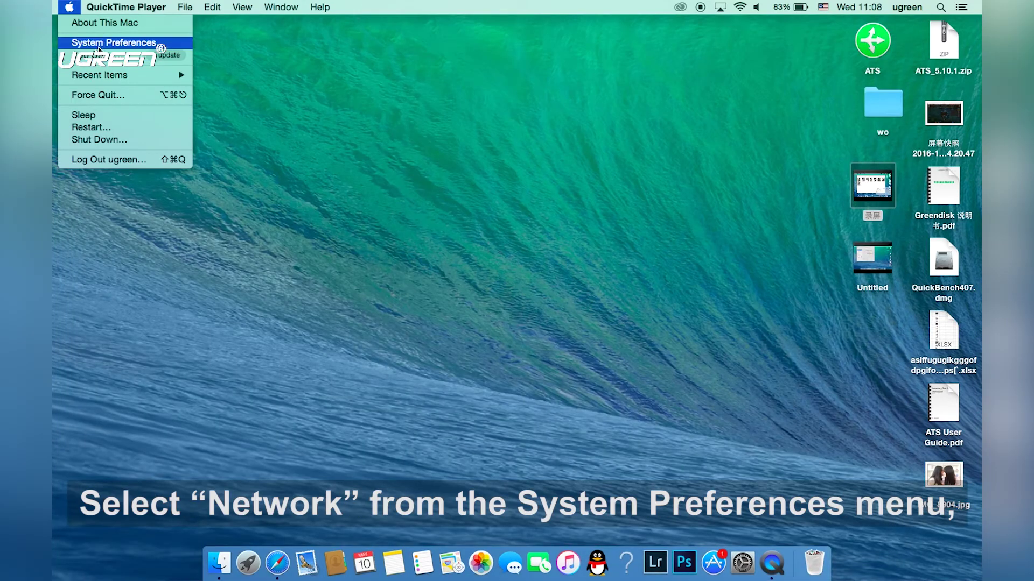
Bring up System Preferences from the Apple menu after the EZCast Mac download
left_click(101, 44)
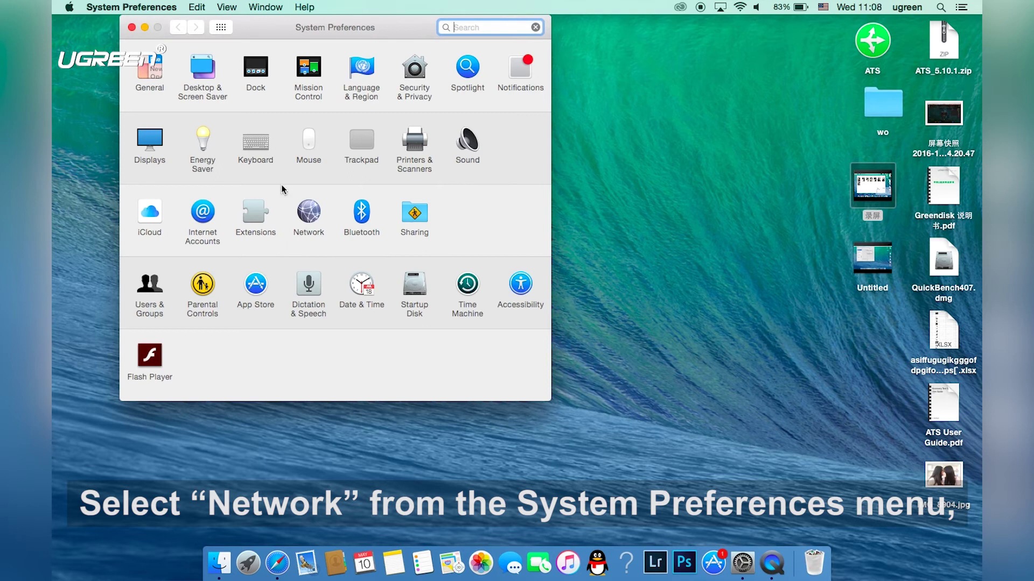
Show the Wi-Fi service's connection status in Network settings
left_click(306, 211)
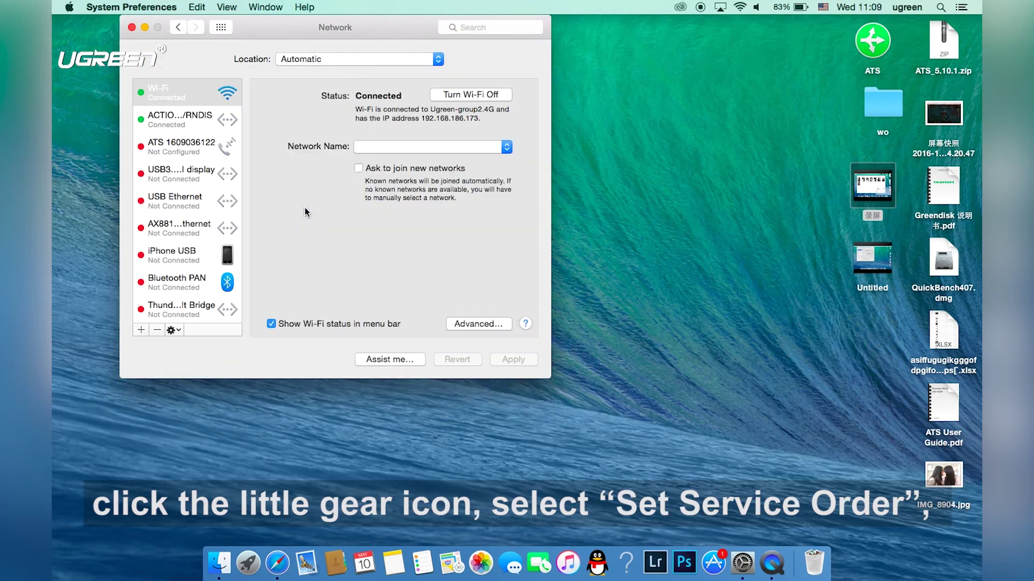
left_click(180, 98)
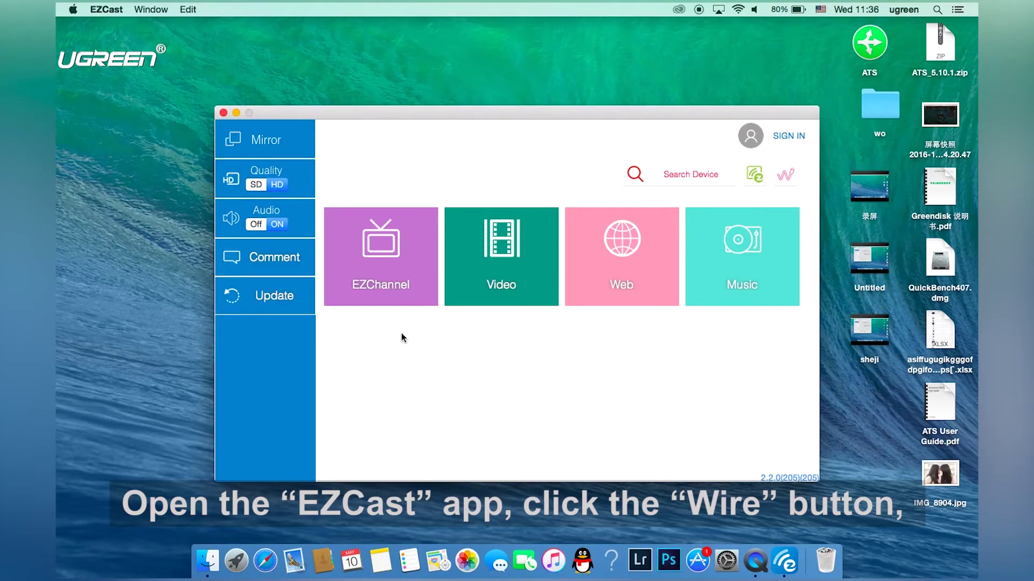
Connect EZCast to the EZWire adapter with the Wire button to mirror the Mac
left_click(784, 175)
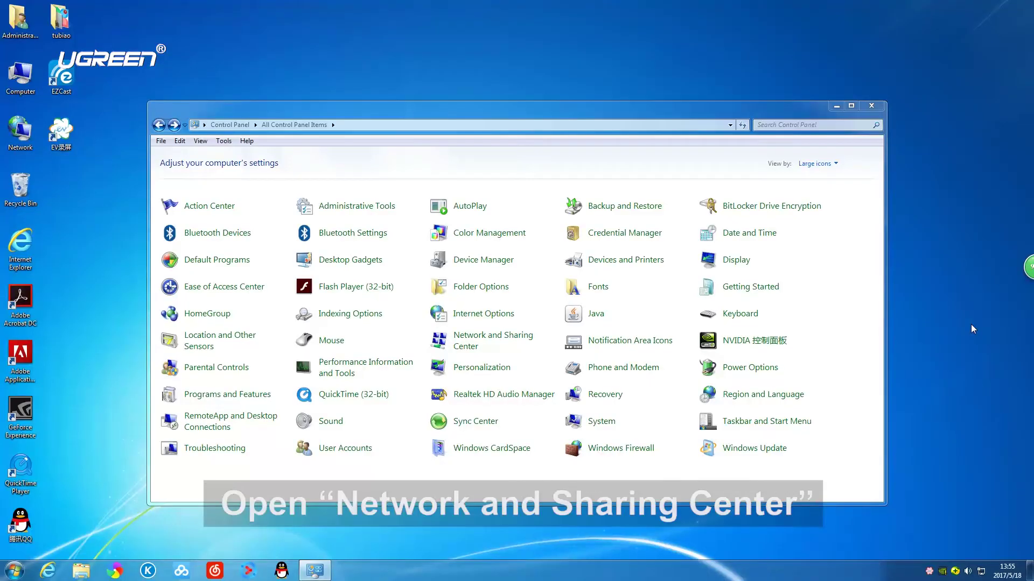
Open the Local Connection's Properties via Network and Sharing Center's adapter settings
double_click(469, 346)
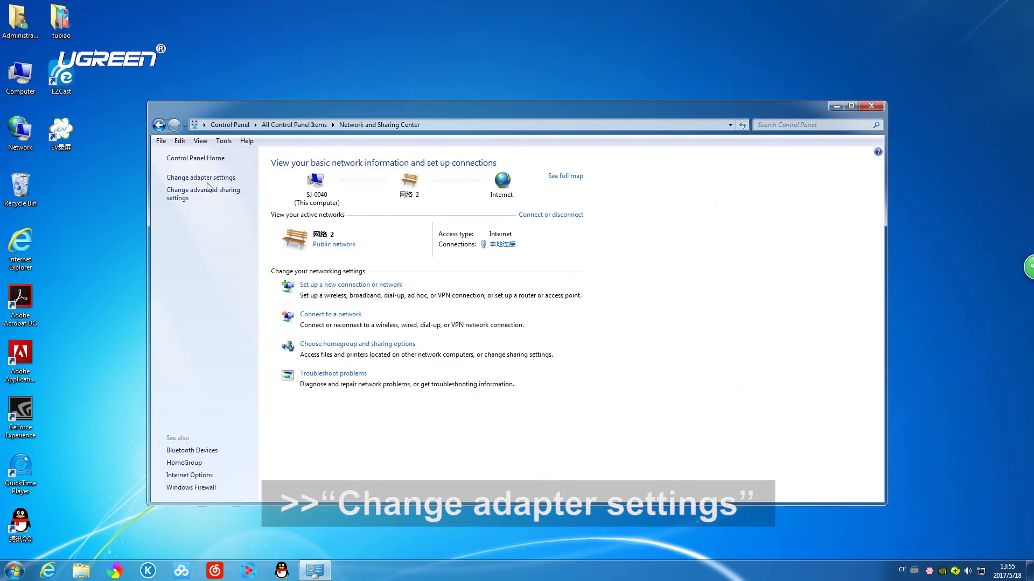
left_click(200, 178)
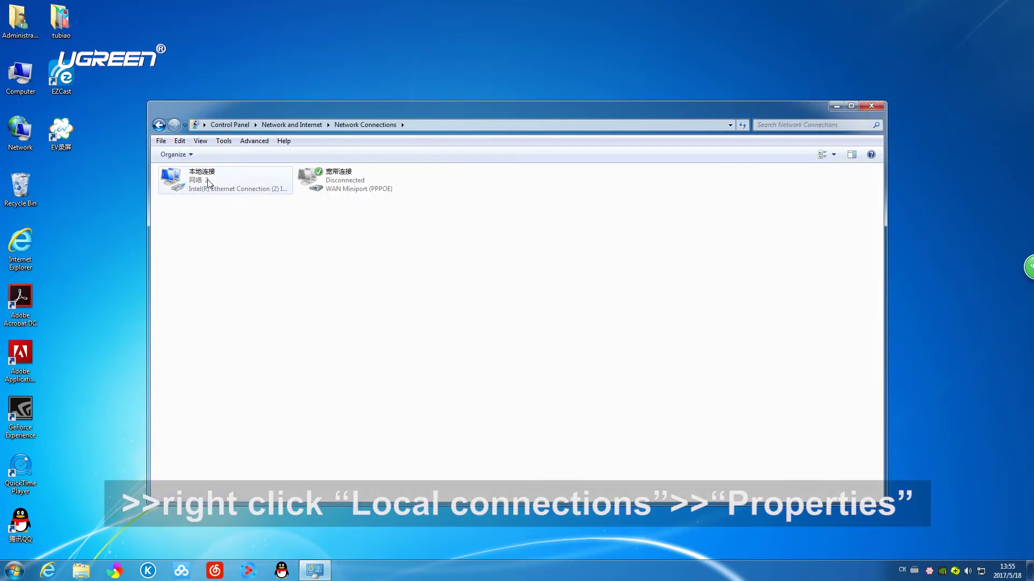
right_click(208, 179)
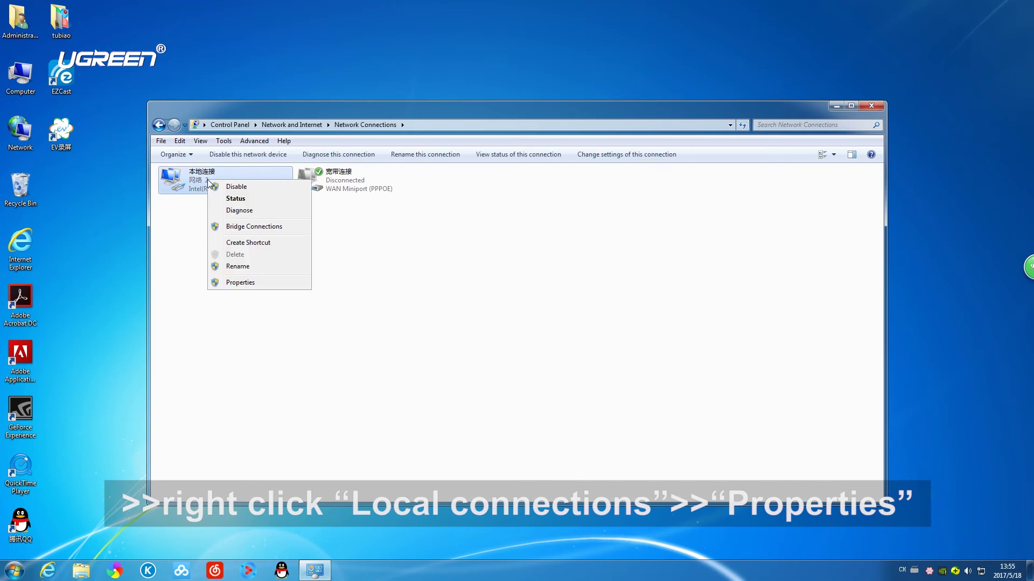
left_click(236, 283)
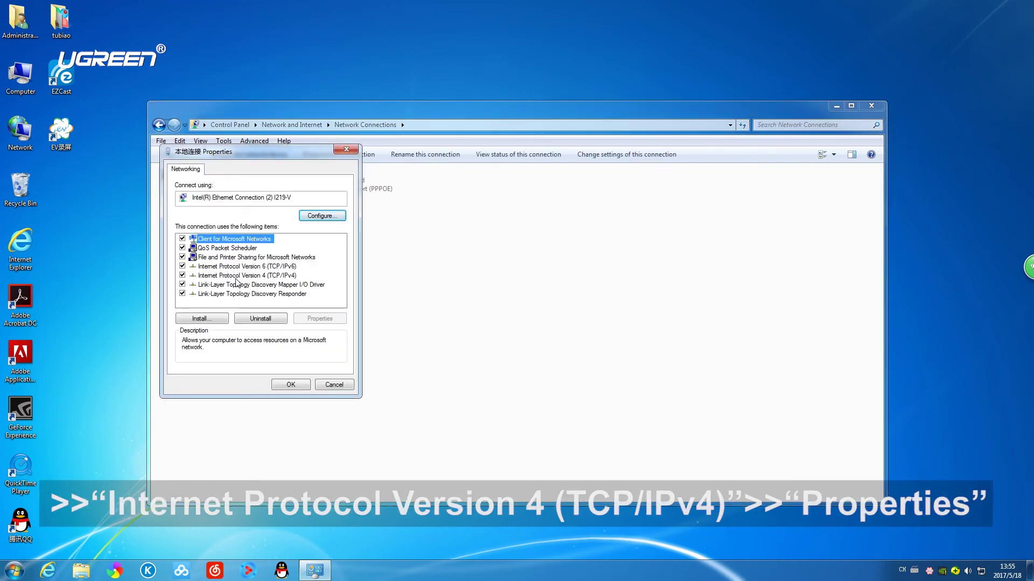
Give IPv4 a manual interface metric of 9999 in Advanced TCP/IP settings
left_click(258, 277)
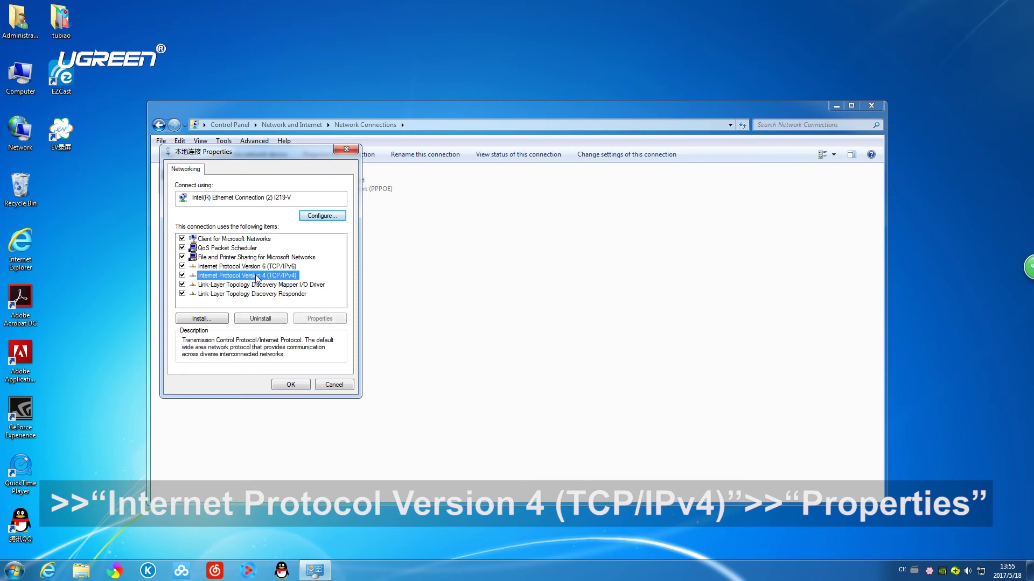
left_click(320, 319)
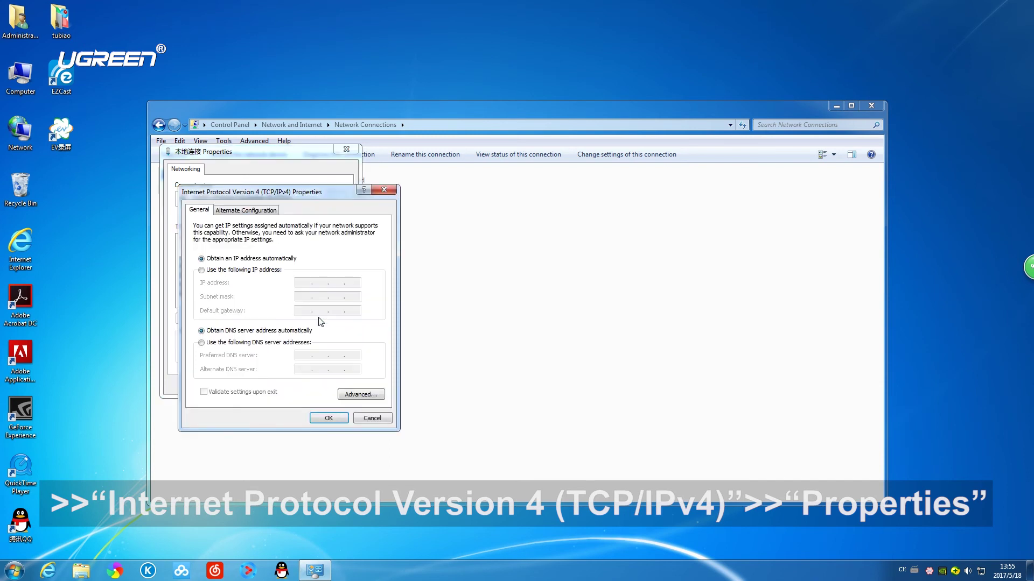
left_click(349, 396)
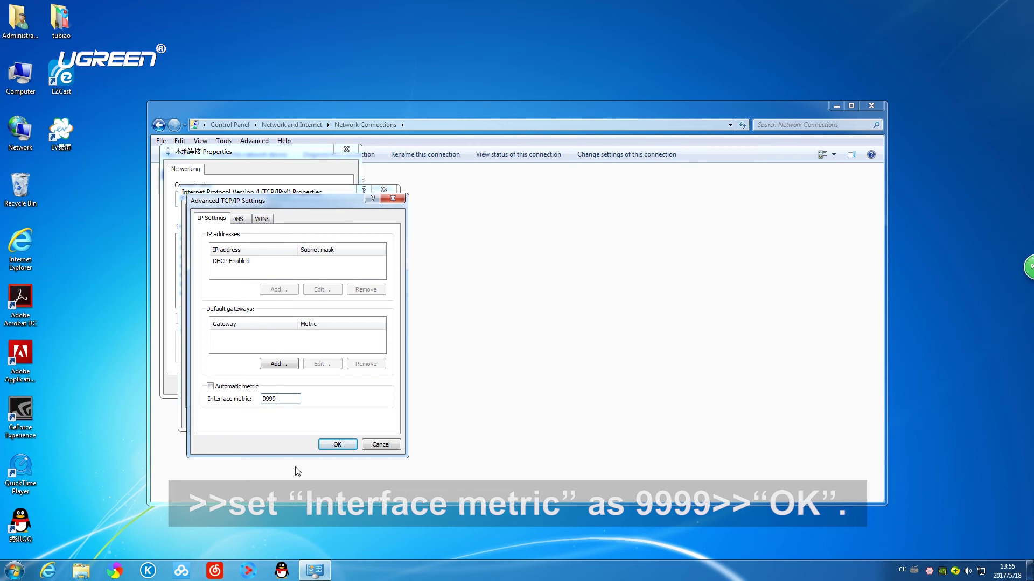
left_click(337, 445)
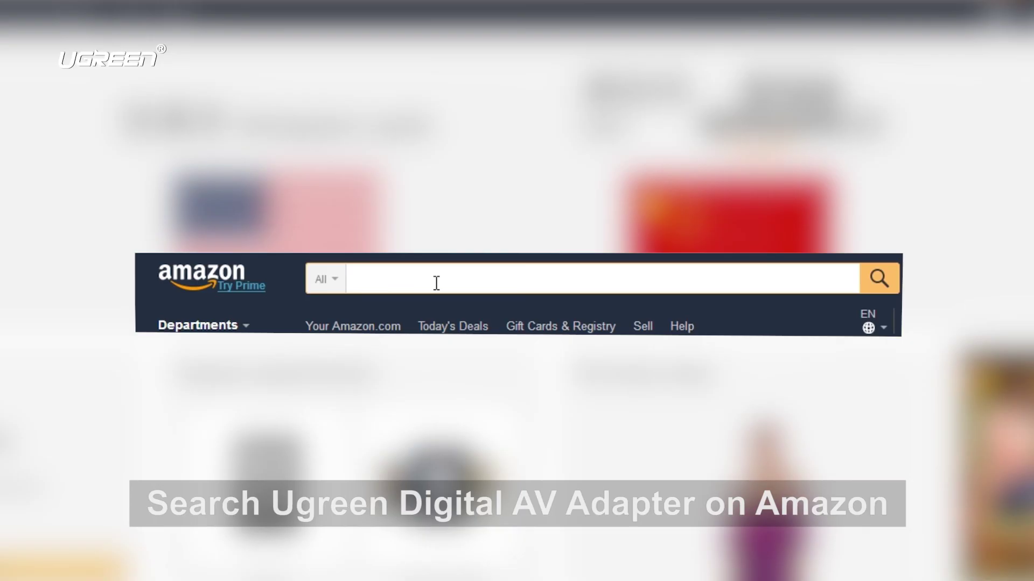
type("Ugreen Digital AV Adapter")
Search Amazon for 'Ugreen Digital AV Adapter' and open the UGREEN adapter listing
left_click(879, 278)
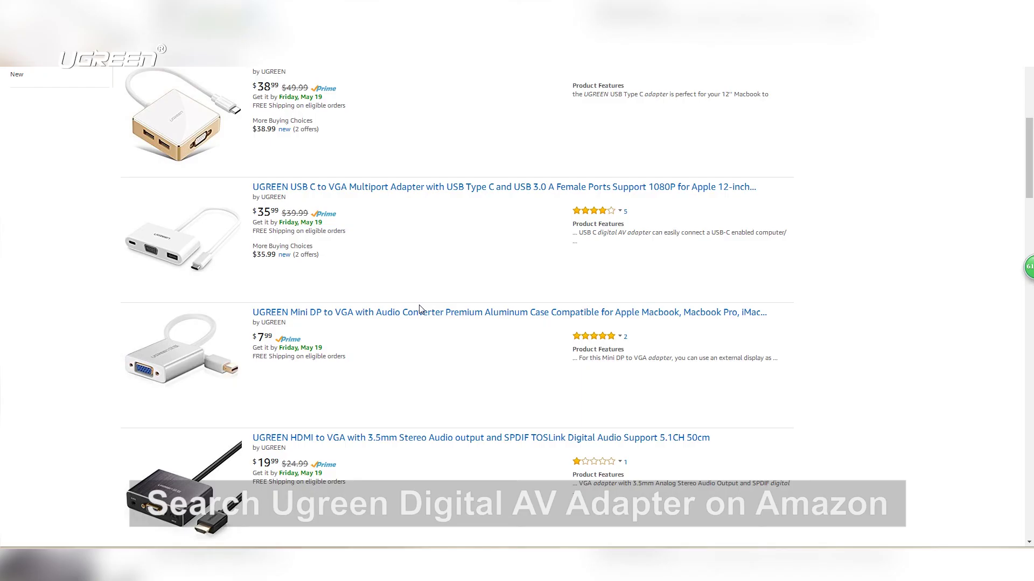
scroll(420, 306, "down", 3)
scroll(420, 305, "down", 3)
scroll(201, 330, "down", 3)
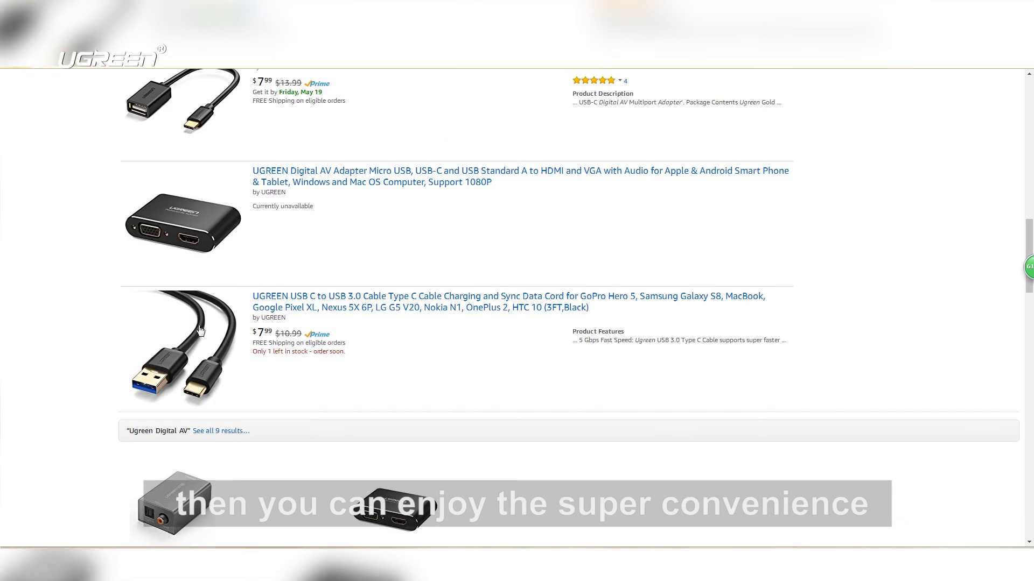
left_click(195, 219)
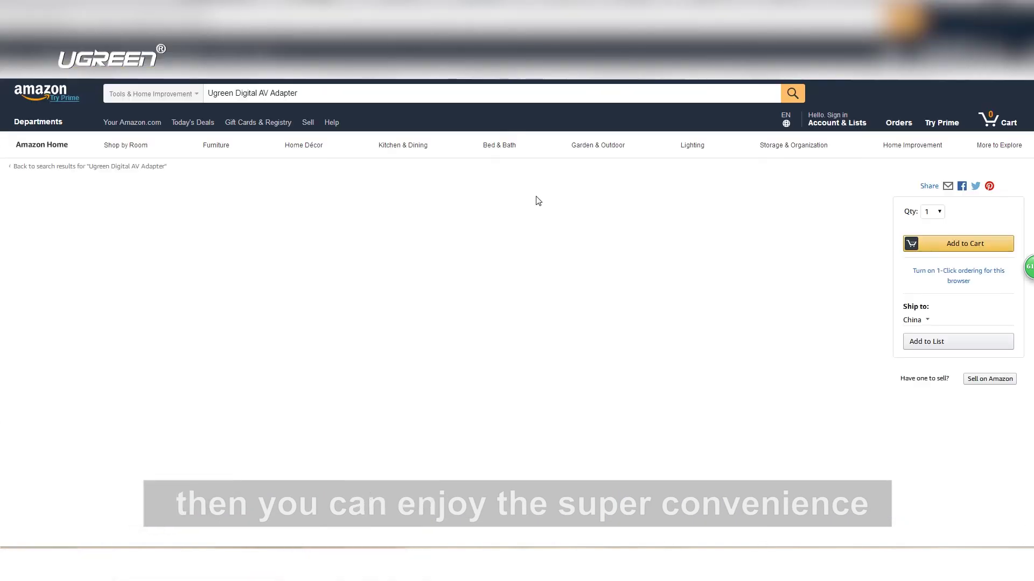